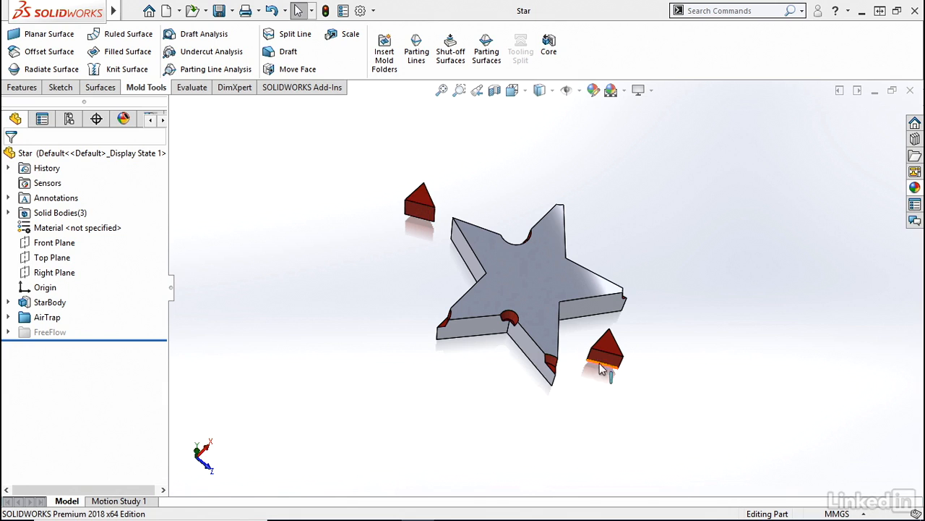
Suppress the AirTrap feature folder and unsuppress the FreeFlow folder in the Star part.
{"action": "mouse_move", "coordinate": [578, 258]}
{"action": "middle_mouse_down"}
{"action": "mouse_move", "coordinate": [554, 314]}
{"action": "mouse_move", "coordinate": [576, 271]}
{"action": "middle_mouse_up"}
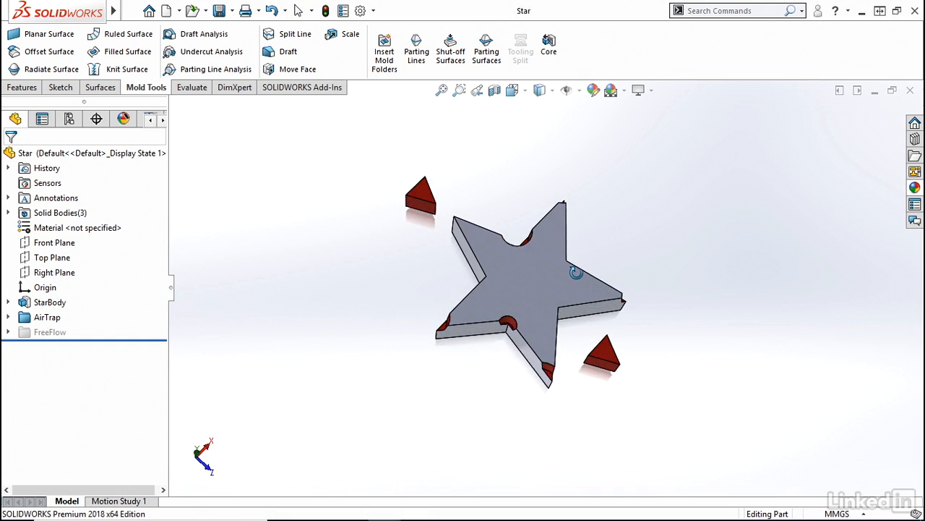
{"action": "right_click", "coordinate": [41, 323]}
{"action": "left_click", "coordinate": [55, 282]}
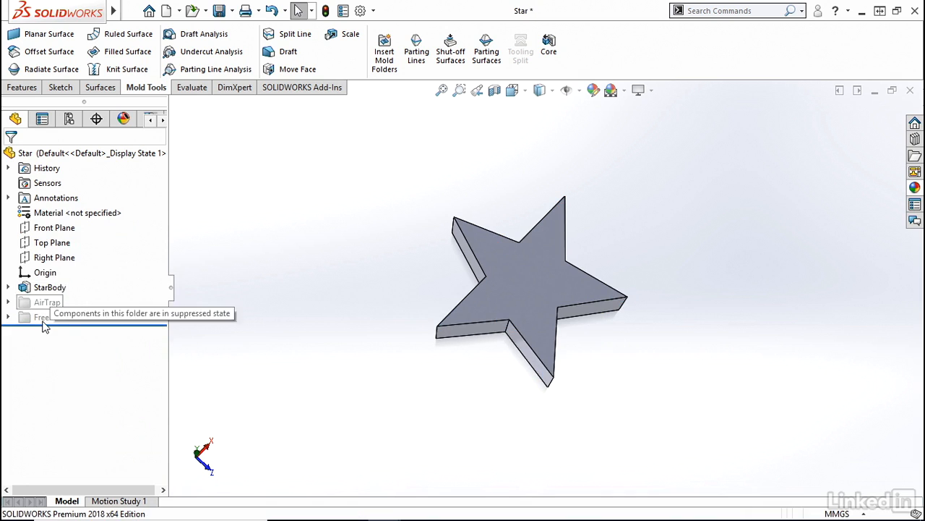
{"action": "right_click", "coordinate": [43, 318]}
{"action": "left_click", "coordinate": [53, 271]}
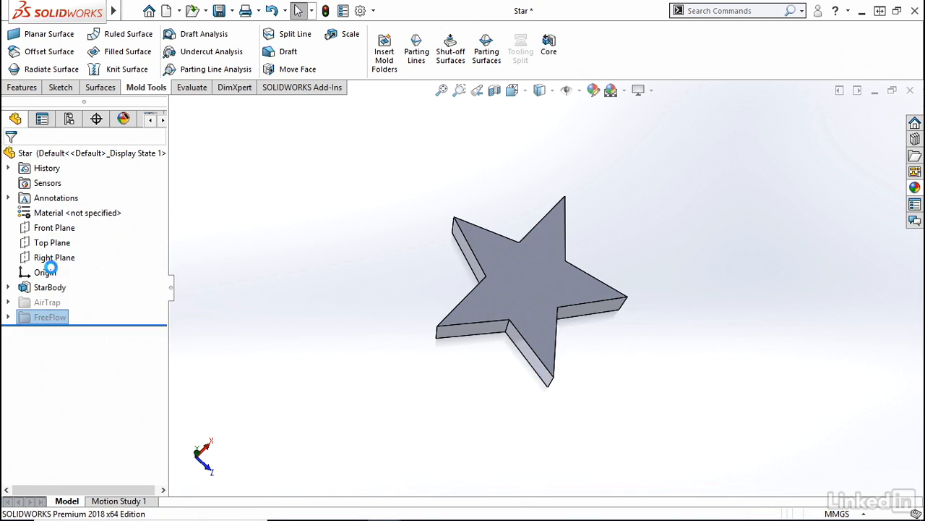
{"action": "middle_click_drag", "start_coordinate": [343, 303], "coordinate": [390, 229]}
{"action": "scroll", "coordinate": [609, 266], "scroll_direction": "down", "scroll_amount": 2}
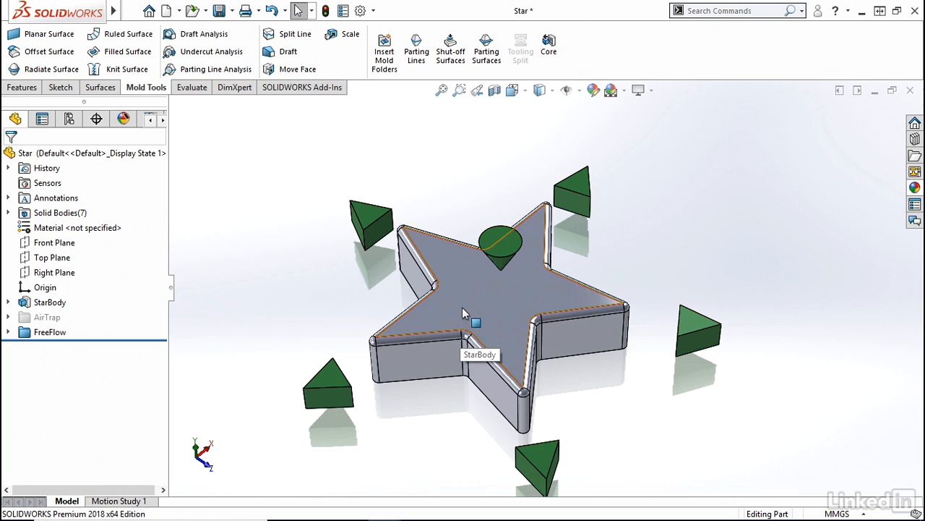
Switch to the Figure8 part and examine the junction between the two rings up close from above and from the side.
{"action": "key", "text": "ctrl+Tab"}
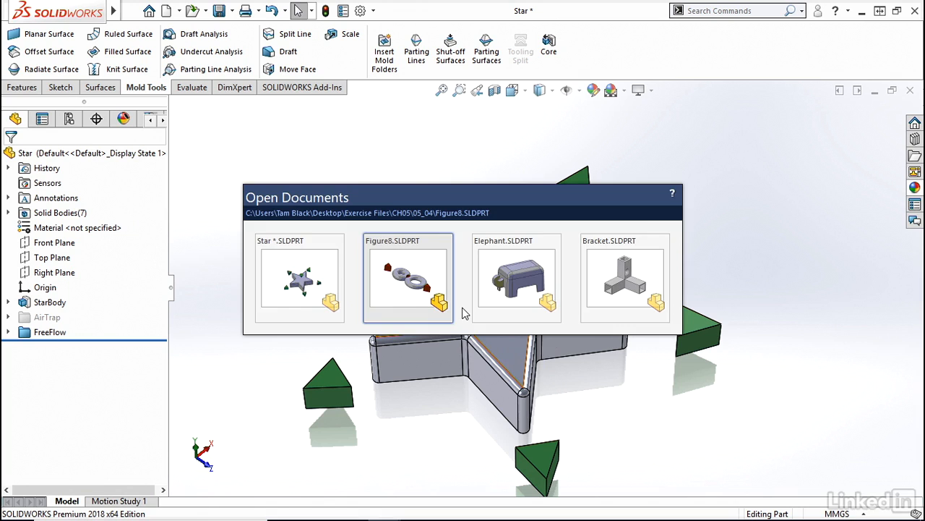
{"action": "left_click", "coordinate": [407, 269]}
{"action": "middle_click_drag", "start_coordinate": [407, 269], "coordinate": [418, 393]}
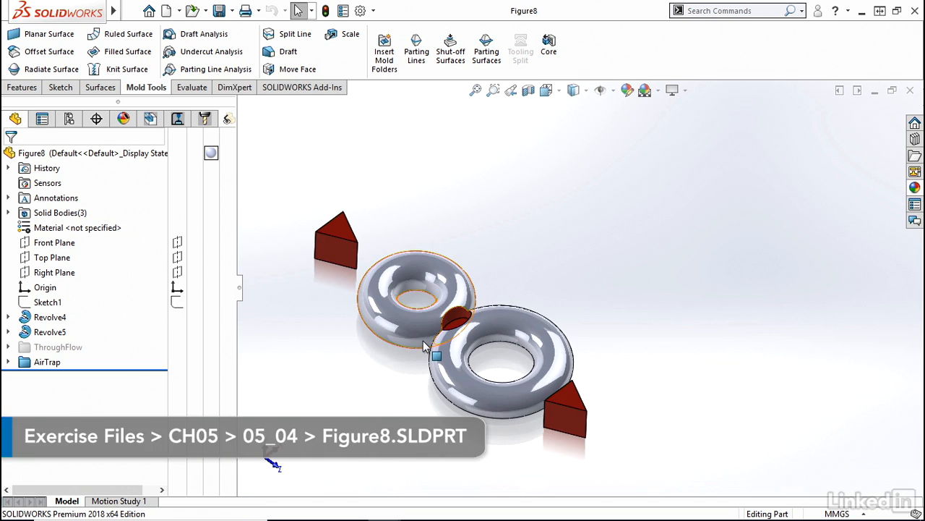
{"action": "scroll", "coordinate": [436, 331], "scroll_direction": "down", "scroll_amount": 5}
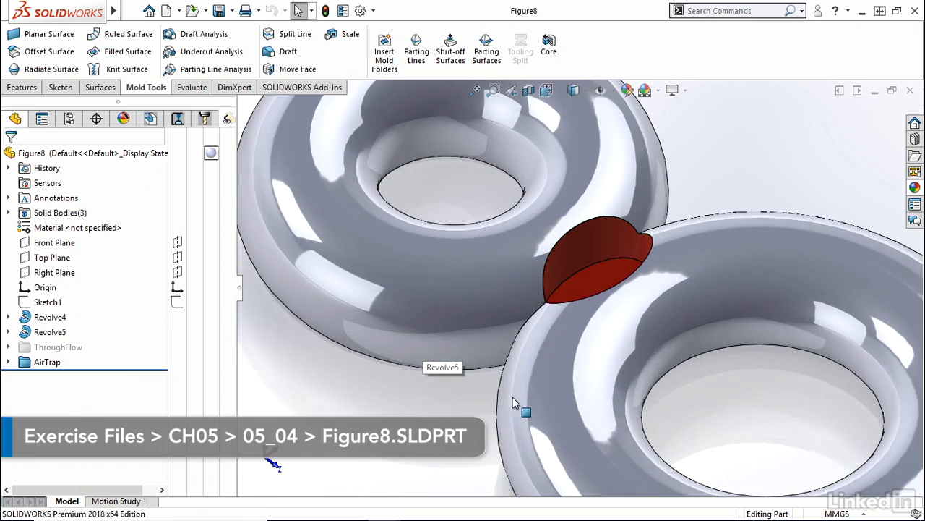
{"action": "middle_click_drag", "start_coordinate": [437, 336], "coordinate": [578, 365]}
{"action": "scroll", "coordinate": [419, 431], "scroll_direction": "up", "scroll_amount": 4}
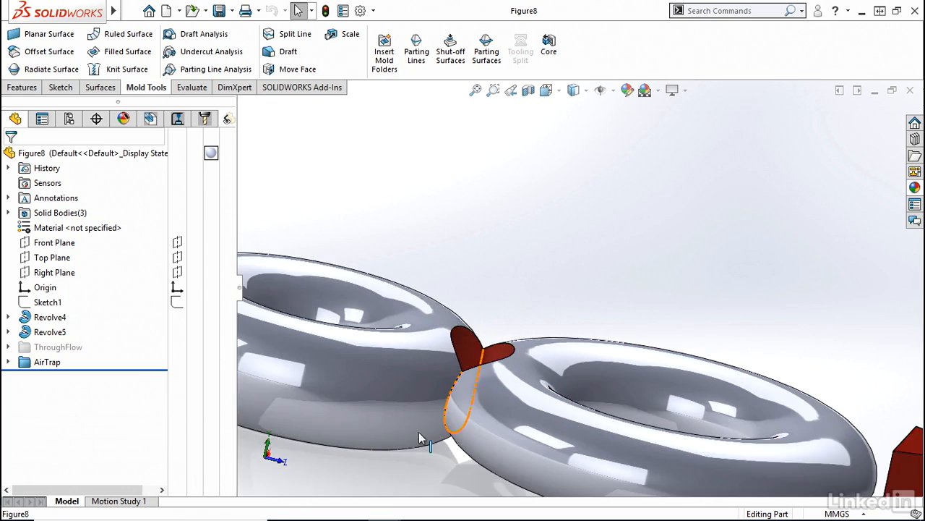
{"action": "middle_click_drag", "start_coordinate": [429, 374], "coordinate": [416, 389]}
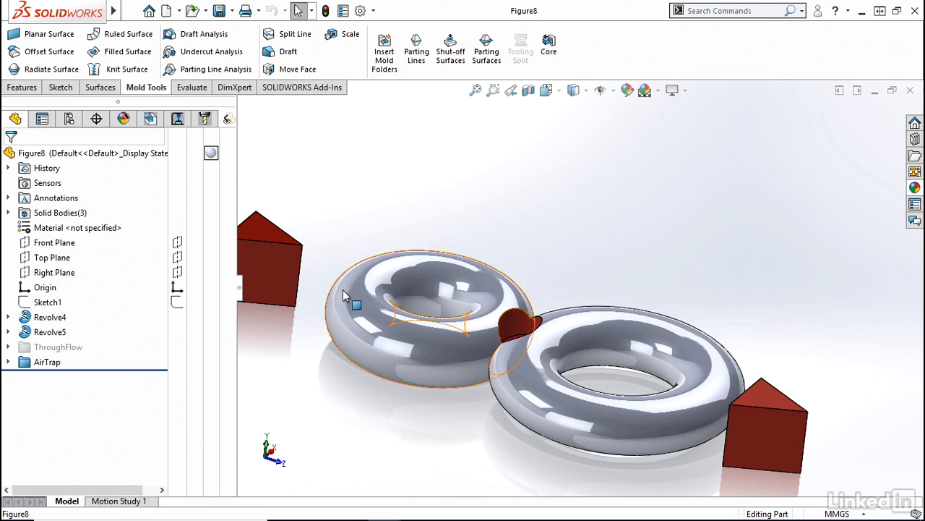
{"action": "middle_click_drag", "start_coordinate": [409, 432], "coordinate": [446, 382]}
{"action": "scroll", "coordinate": [563, 381], "scroll_direction": "down", "scroll_amount": 5}
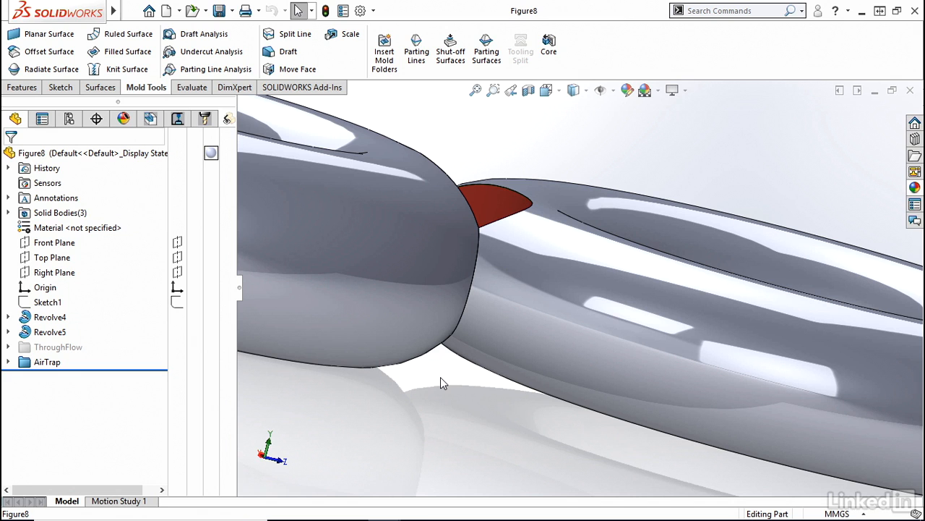
Examine the whole figure-eight from several angles, including the red end arrows and the red air-trap cut between the rings.
{"action": "key", "text": "f"}
{"action": "middle_click_drag", "start_coordinate": [488, 347], "coordinate": [423, 378]}
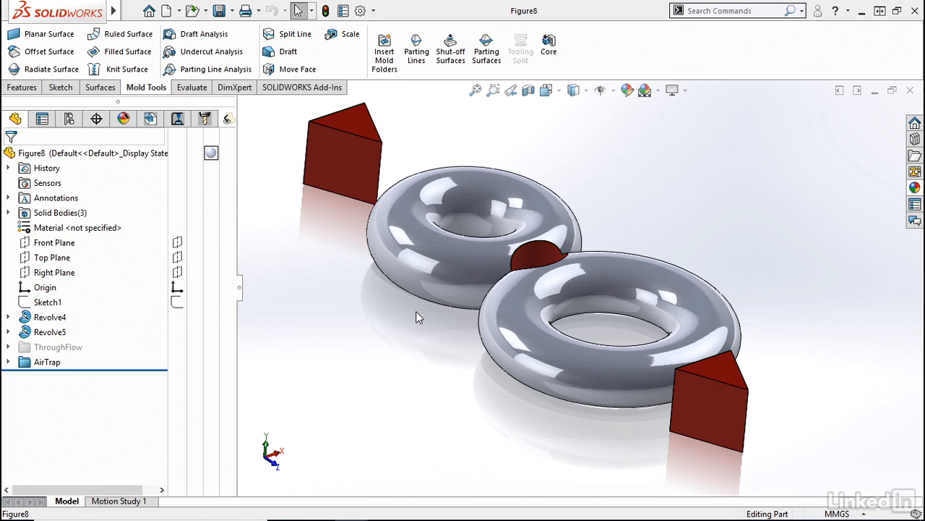
{"action": "middle_click_drag", "start_coordinate": [398, 297], "coordinate": [389, 358]}
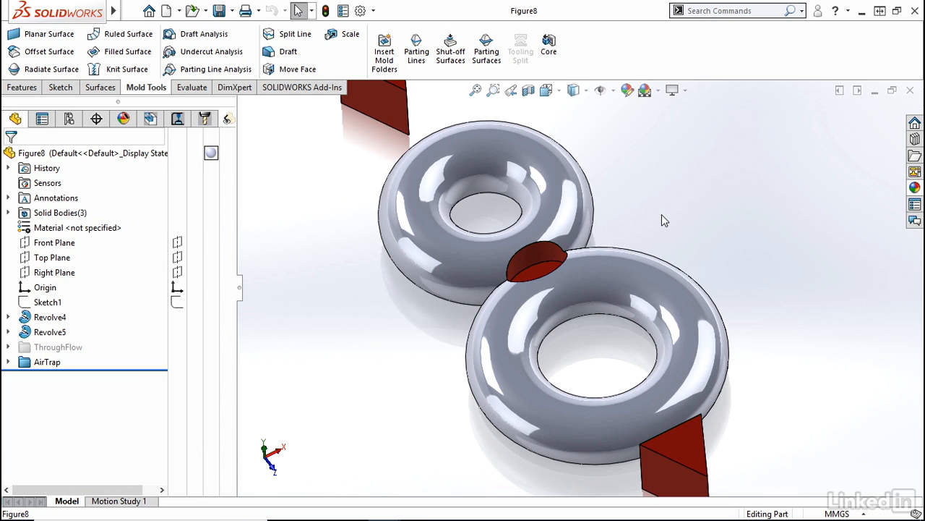
{"action": "mouse_move", "coordinate": [644, 313]}
{"action": "middle_mouse_down"}
{"action": "mouse_move", "coordinate": [656, 287]}
{"action": "mouse_move", "coordinate": [651, 318]}
{"action": "middle_mouse_up"}
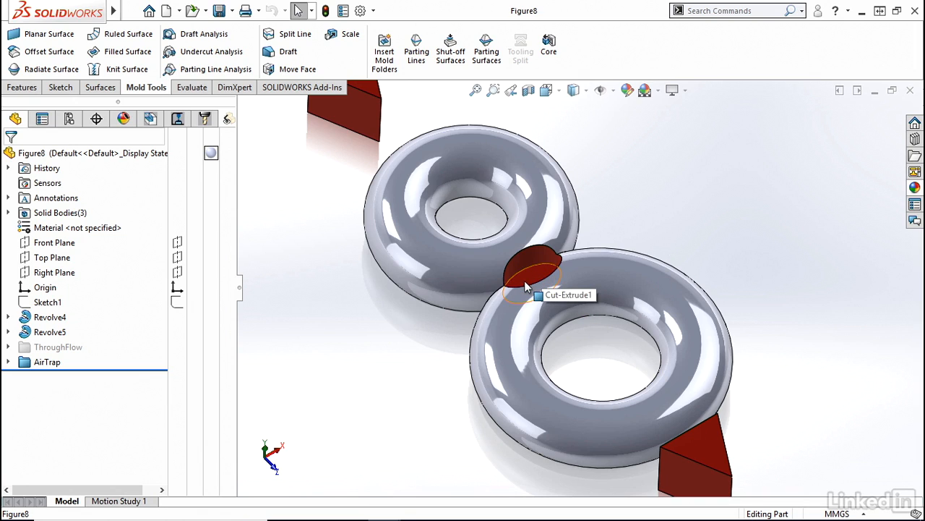
{"action": "scroll", "coordinate": [526, 287], "scroll_direction": "up", "scroll_amount": 3}
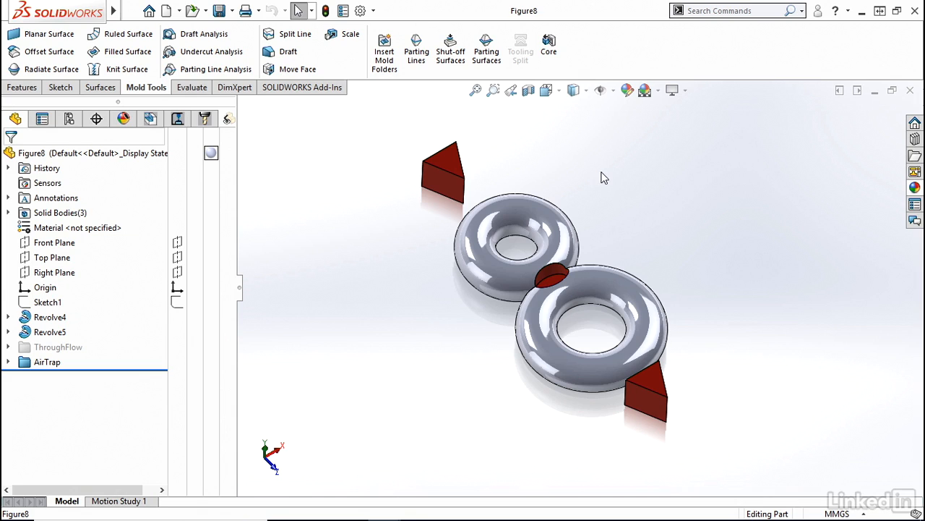
{"action": "middle_click_drag", "start_coordinate": [613, 250], "coordinate": [629, 193]}
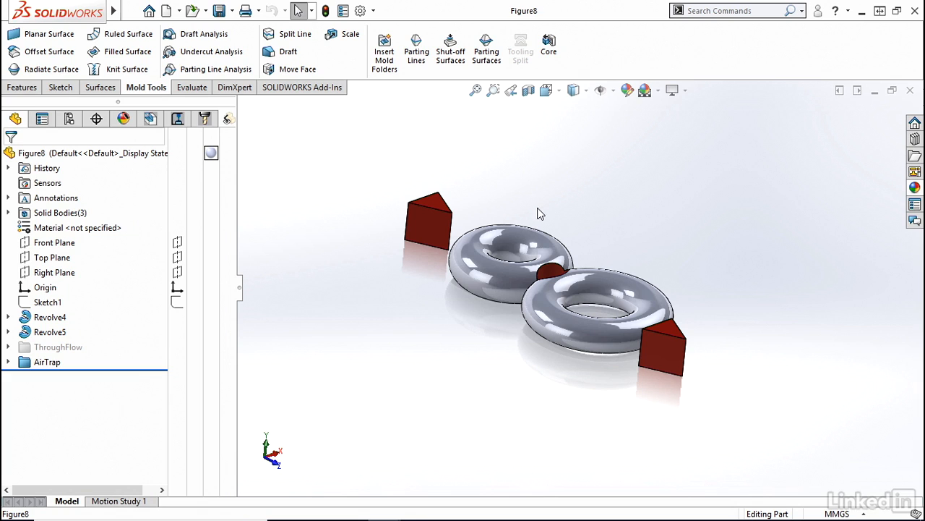
{"action": "middle_click_drag", "start_coordinate": [626, 172], "coordinate": [626, 223]}
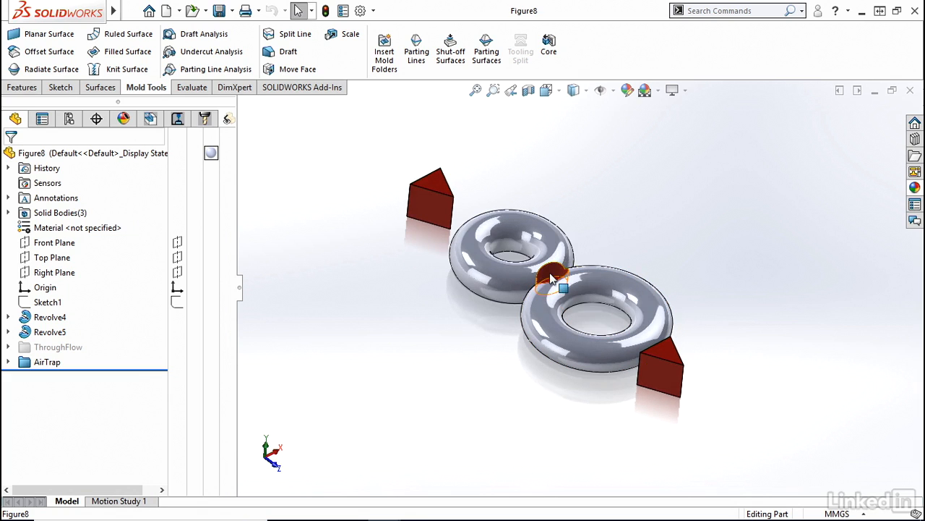
{"action": "scroll", "coordinate": [550, 275], "scroll_direction": "down", "scroll_amount": 1}
{"action": "scroll", "coordinate": [550, 277], "scroll_direction": "down", "scroll_amount": 1}
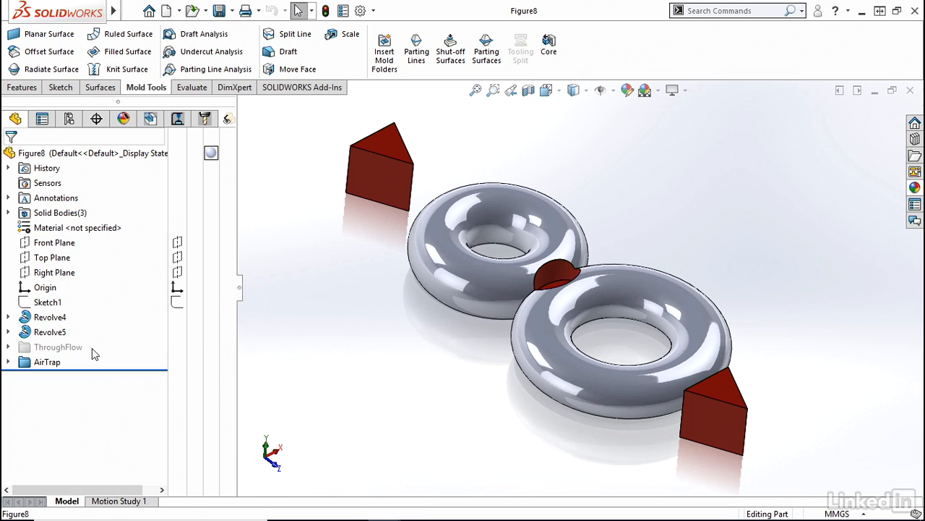
Unsuppress the ThroughFlow feature folder and suppress the AirTrap folder in the Figure8 part.
{"action": "right_click", "coordinate": [58, 348]}
{"action": "left_click", "coordinate": [66, 329]}
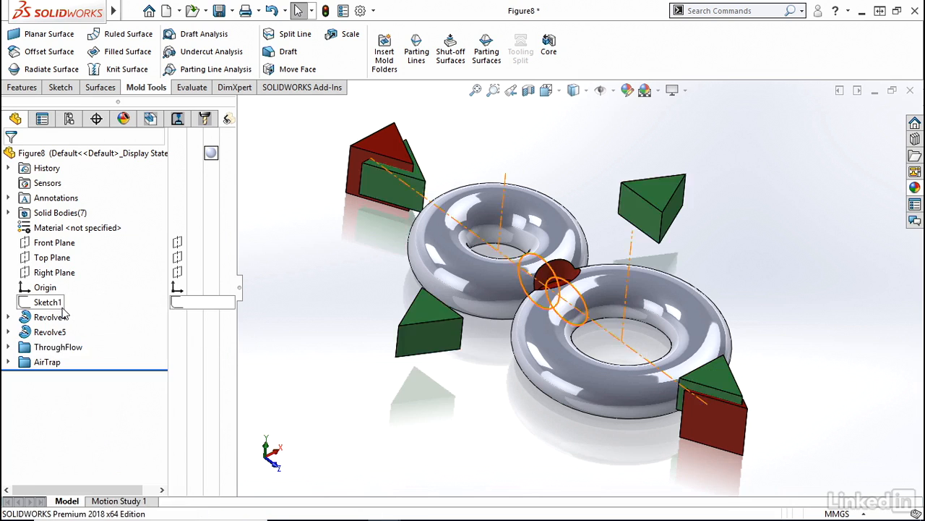
{"action": "right_click", "coordinate": [57, 363]}
{"action": "left_click", "coordinate": [68, 310]}
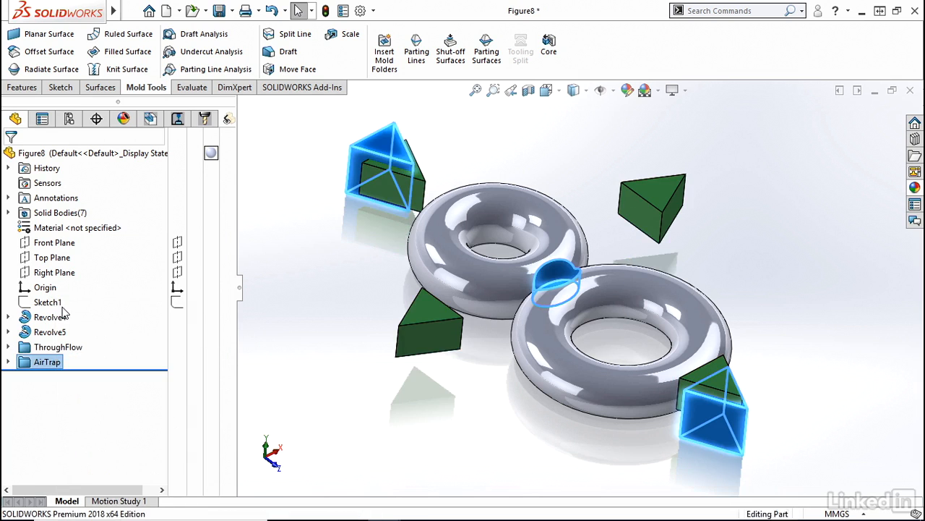
{"action": "middle_click_drag", "start_coordinate": [310, 262], "coordinate": [309, 314]}
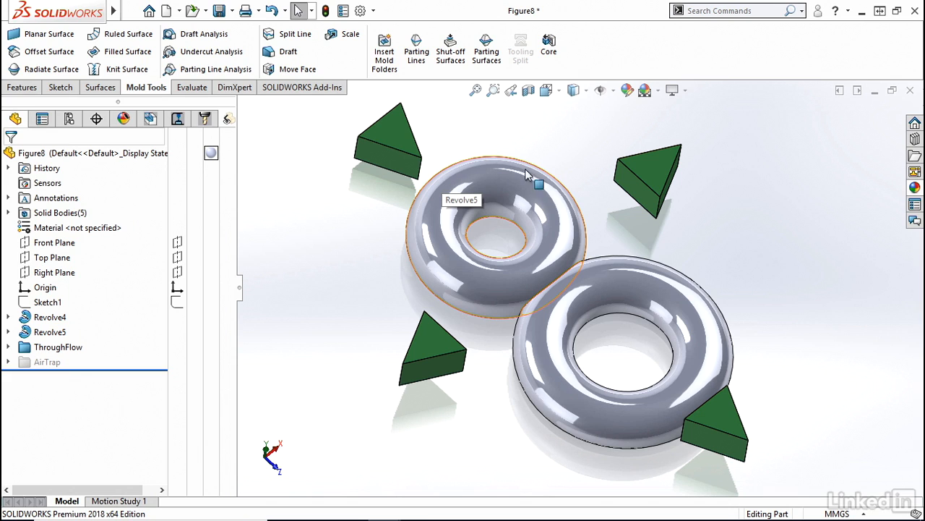
Switch to the Bracket part and examine the deformed side faces of its upright hollow arm from several angles.
{"action": "key", "text": "ctrl+Tab"}
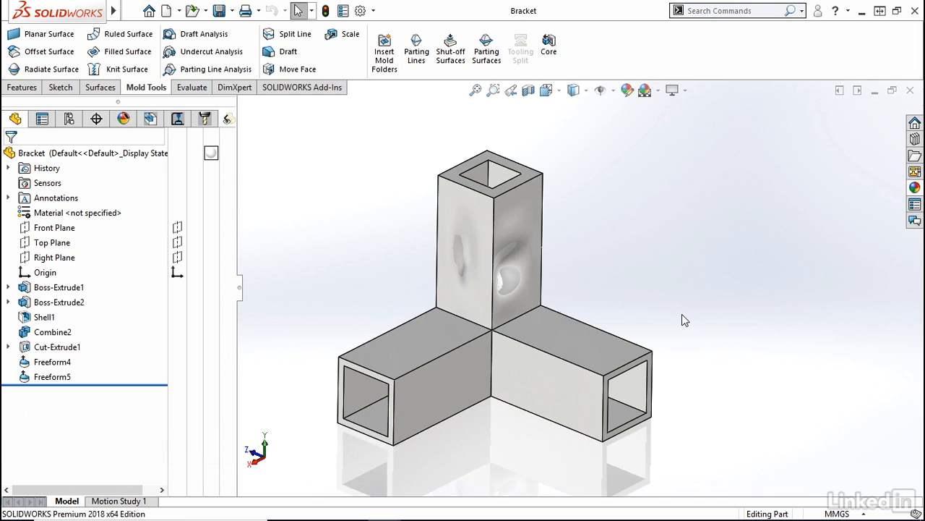
{"action": "key", "text": "f"}
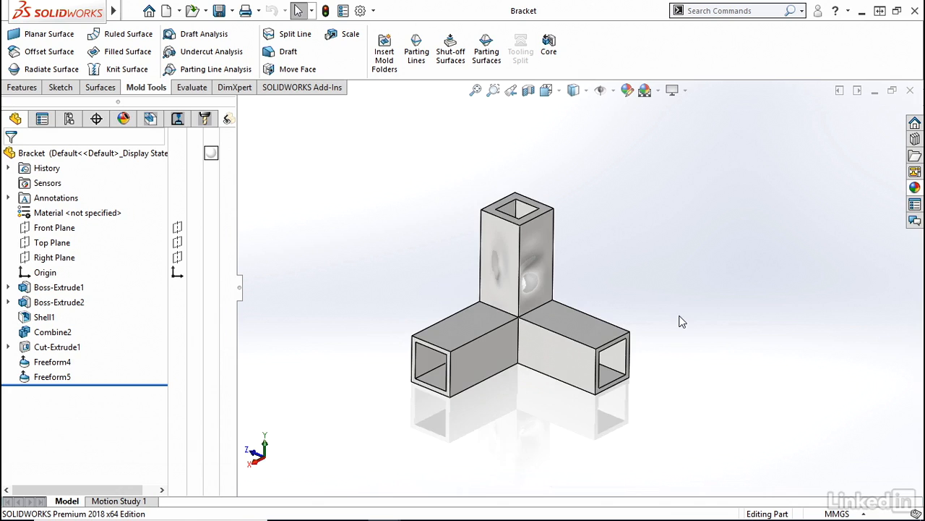
{"action": "scroll", "coordinate": [682, 321], "scroll_direction": "down", "scroll_amount": 1}
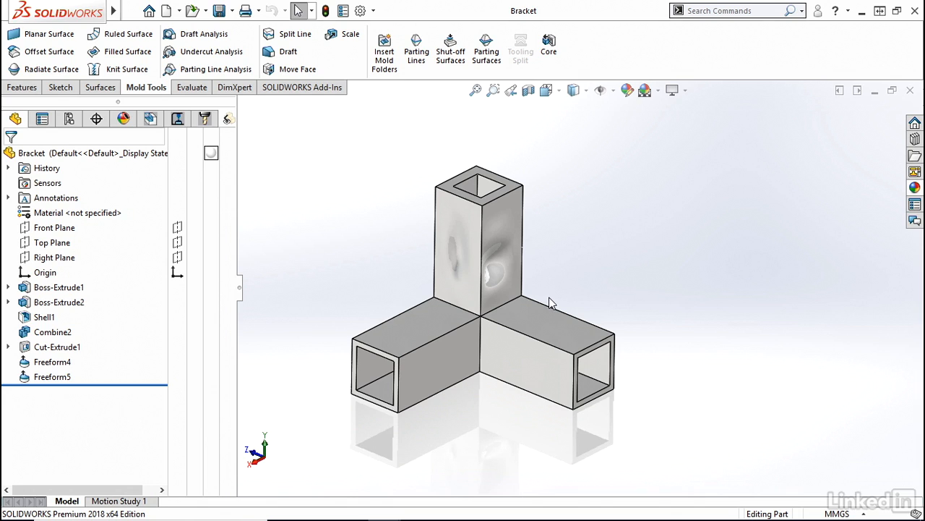
{"action": "mouse_move", "coordinate": [557, 283]}
{"action": "middle_mouse_down"}
{"action": "mouse_move", "coordinate": [558, 268]}
{"action": "mouse_move", "coordinate": [573, 283]}
{"action": "middle_mouse_up"}
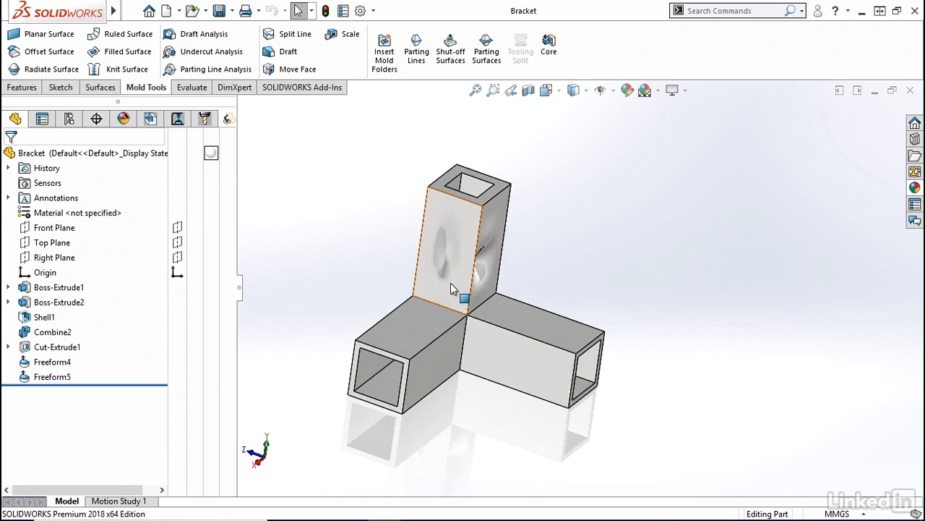
{"action": "middle_click_drag", "start_coordinate": [450, 282], "coordinate": [408, 283]}
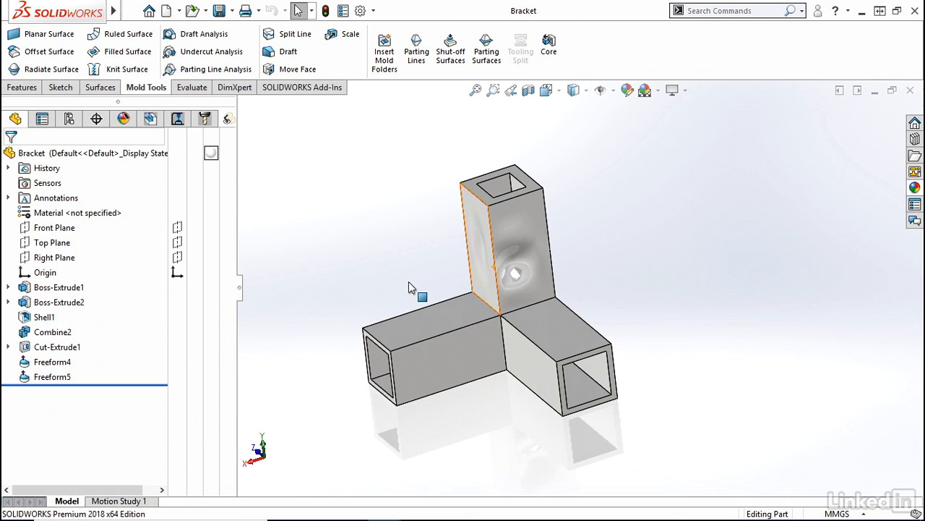
{"action": "middle_click_drag", "start_coordinate": [410, 287], "coordinate": [631, 295]}
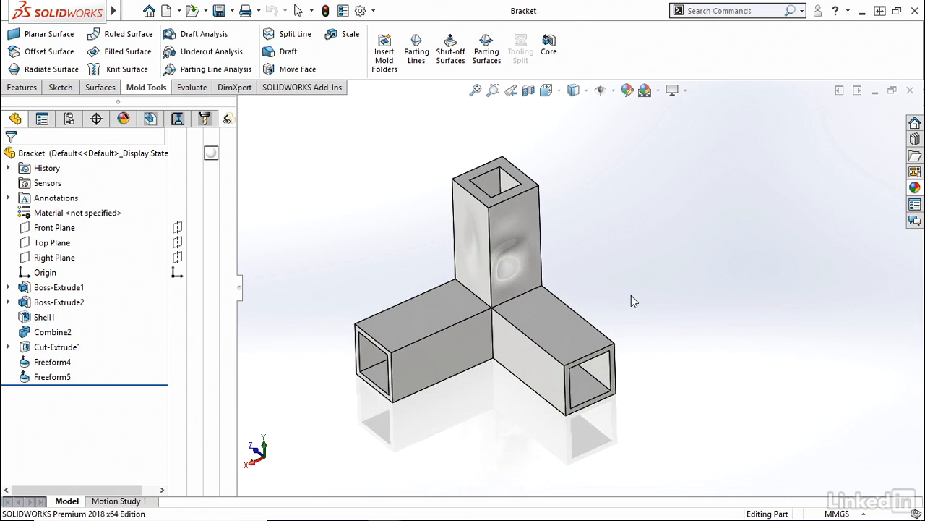
{"action": "scroll", "coordinate": [539, 230], "scroll_direction": "down", "scroll_amount": 2}
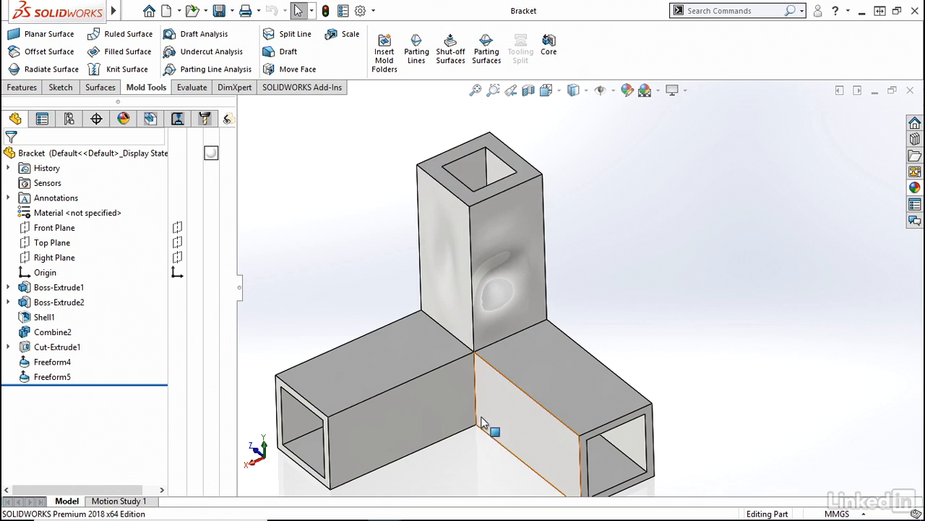
{"action": "middle_click_drag", "start_coordinate": [472, 378], "coordinate": [445, 390]}
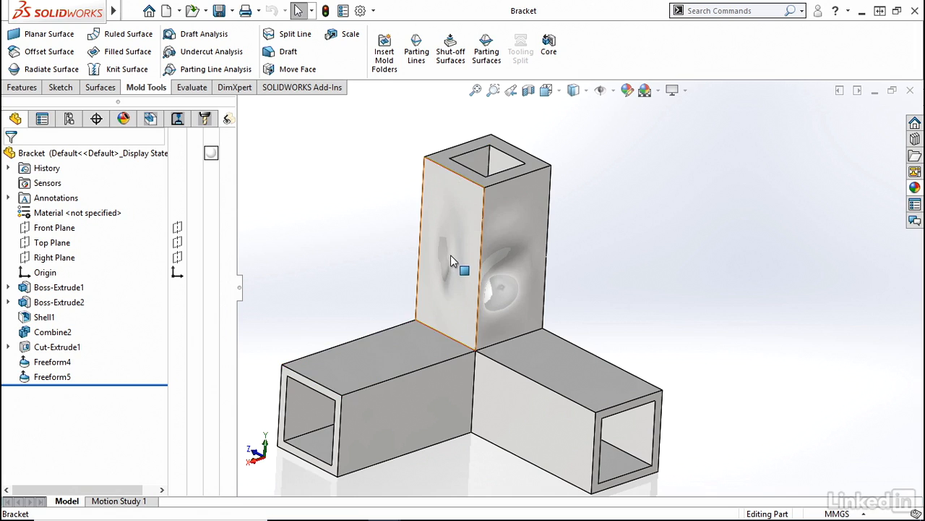
{"action": "left_click", "coordinate": [518, 295]}
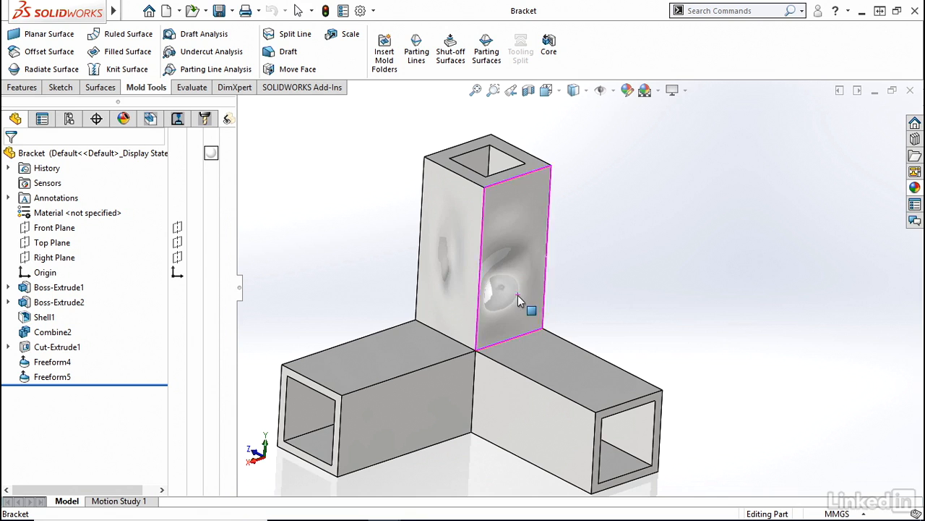
{"action": "mouse_move", "coordinate": [518, 295]}
{"action": "middle_mouse_down"}
{"action": "mouse_move", "coordinate": [485, 265]}
{"action": "mouse_move", "coordinate": [516, 294]}
{"action": "middle_mouse_up"}
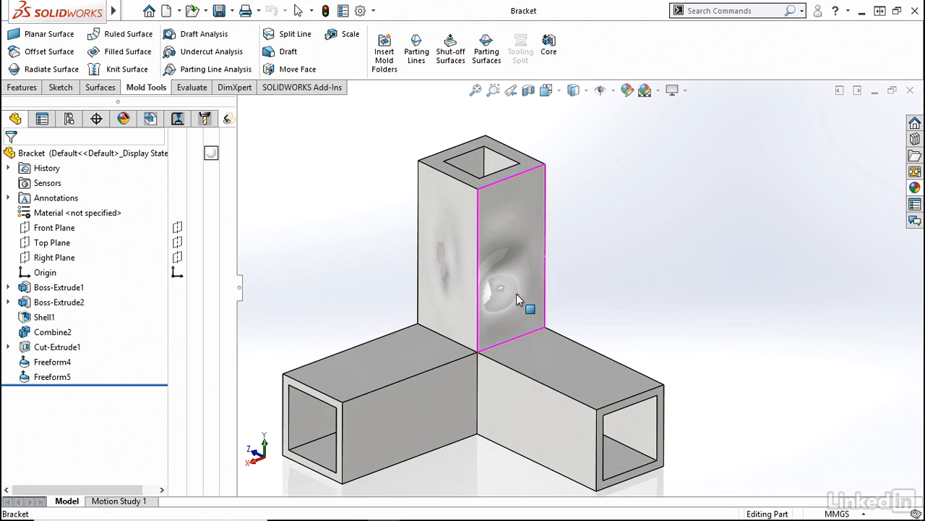
{"action": "key", "text": "Escape"}
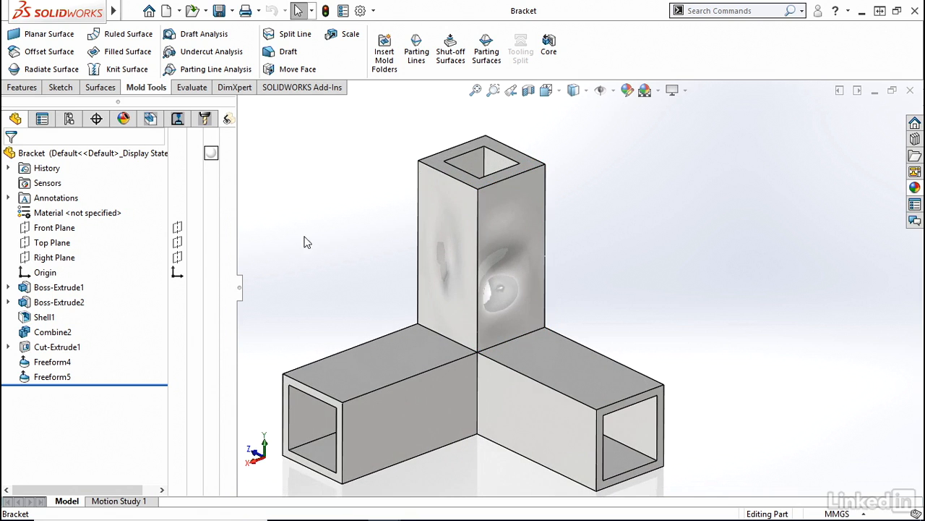
Switch to the Elephant part and examine its trunk, outer walls and hollow underside.
{"action": "key", "text": "ctrl+Tab"}
{"action": "left_click", "coordinate": [639, 271]}
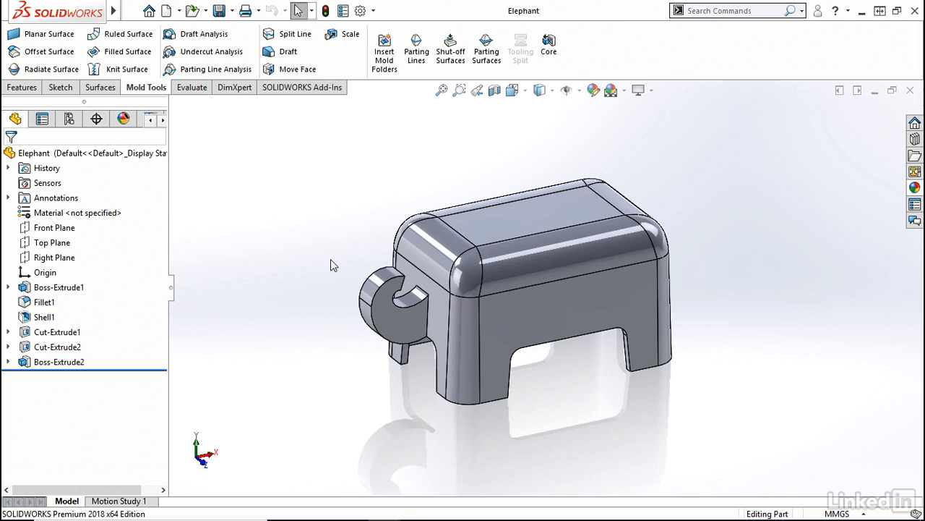
{"action": "mouse_move", "coordinate": [585, 404]}
{"action": "middle_mouse_down"}
{"action": "mouse_move", "coordinate": [592, 388]}
{"action": "mouse_move", "coordinate": [595, 405]}
{"action": "middle_mouse_up"}
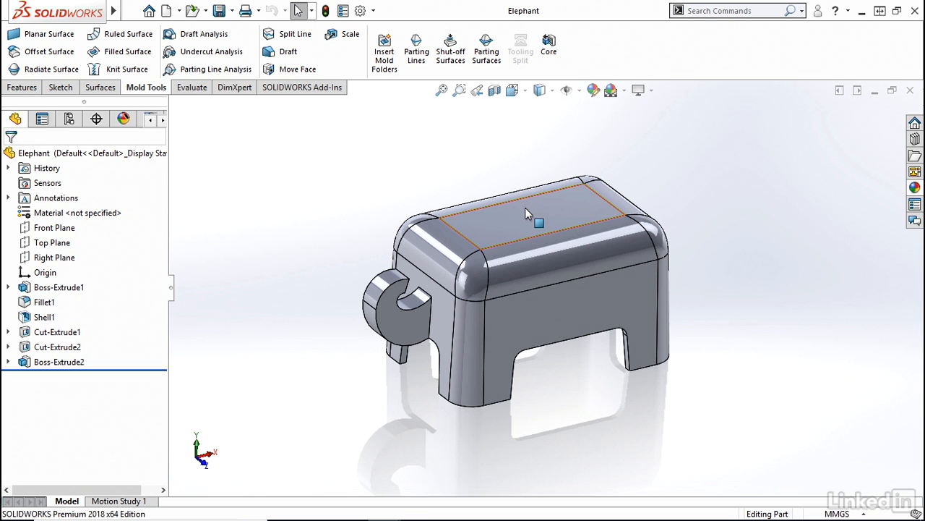
{"action": "mouse_move", "coordinate": [482, 324]}
{"action": "middle_mouse_down"}
{"action": "mouse_move", "coordinate": [494, 238]}
{"action": "mouse_move", "coordinate": [557, 199]}
{"action": "mouse_move", "coordinate": [592, 200]}
{"action": "mouse_move", "coordinate": [419, 234]}
{"action": "mouse_move", "coordinate": [487, 214]}
{"action": "mouse_move", "coordinate": [485, 331]}
{"action": "middle_mouse_up"}
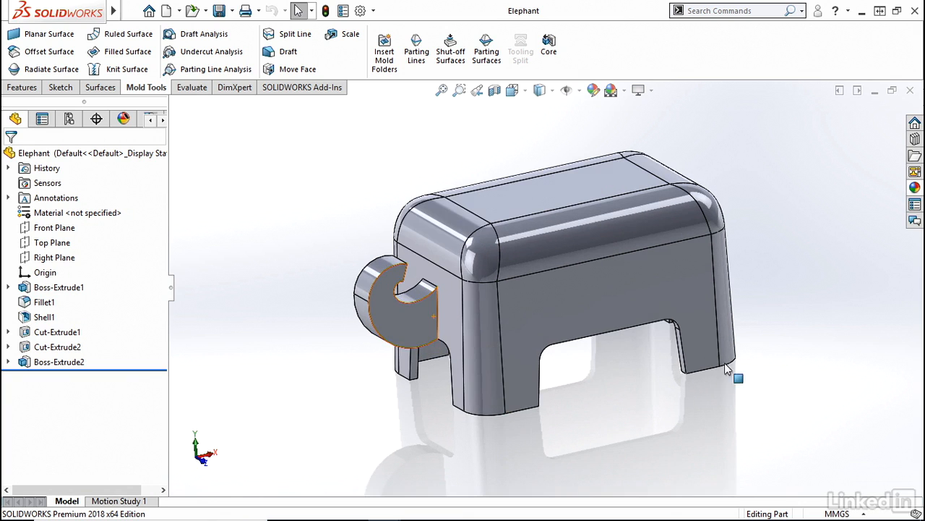
{"action": "middle_click_drag", "start_coordinate": [734, 372], "coordinate": [698, 182]}
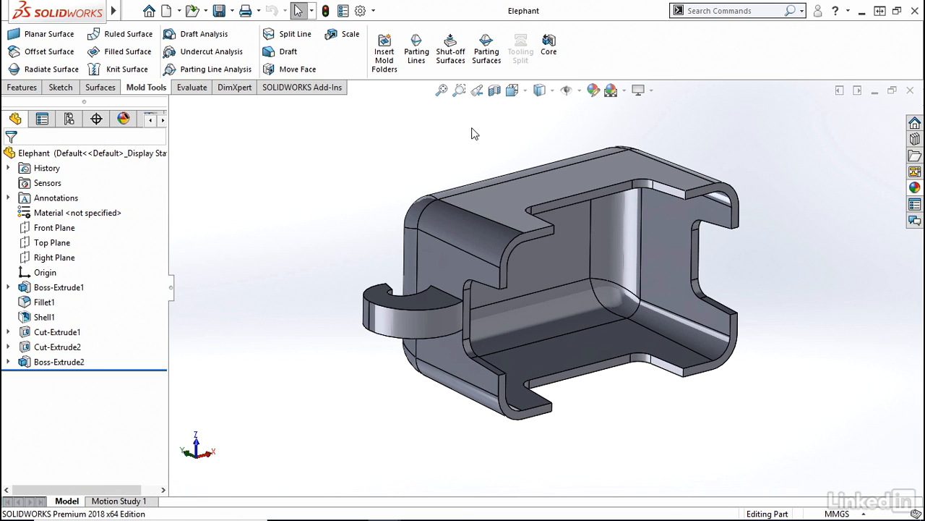
{"action": "middle_click_drag", "start_coordinate": [654, 199], "coordinate": [689, 396]}
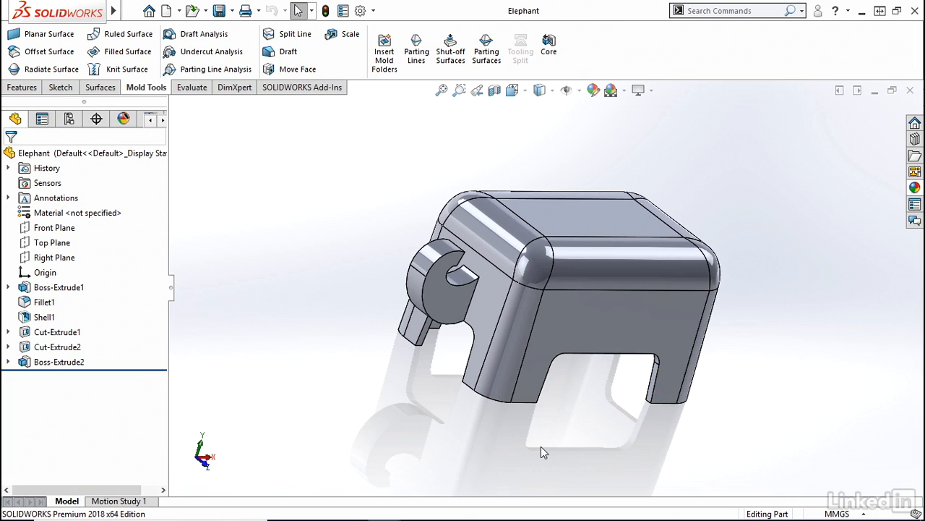
{"action": "mouse_move", "coordinate": [541, 452]}
{"action": "middle_mouse_down"}
{"action": "mouse_move", "coordinate": [549, 461]}
{"action": "mouse_move", "coordinate": [533, 443]}
{"action": "middle_mouse_up"}
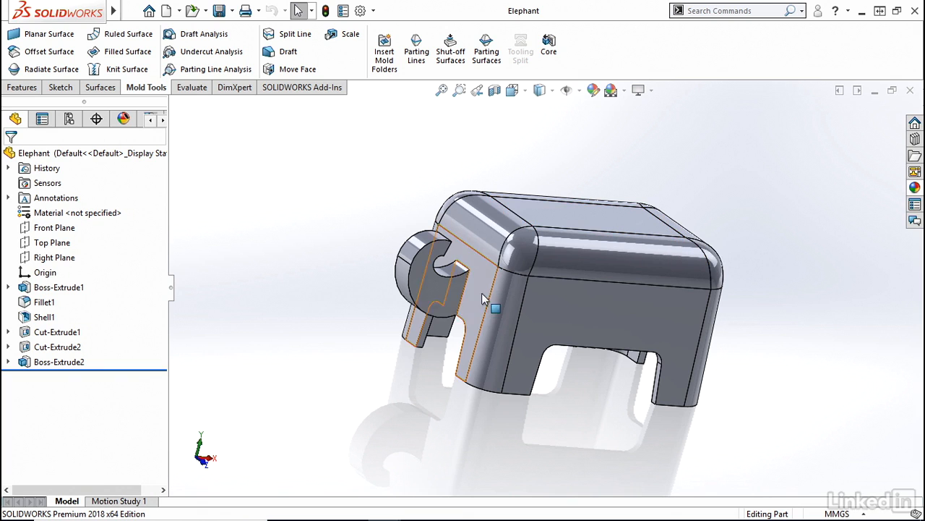
{"action": "middle_click_drag", "start_coordinate": [417, 269], "coordinate": [322, 267]}
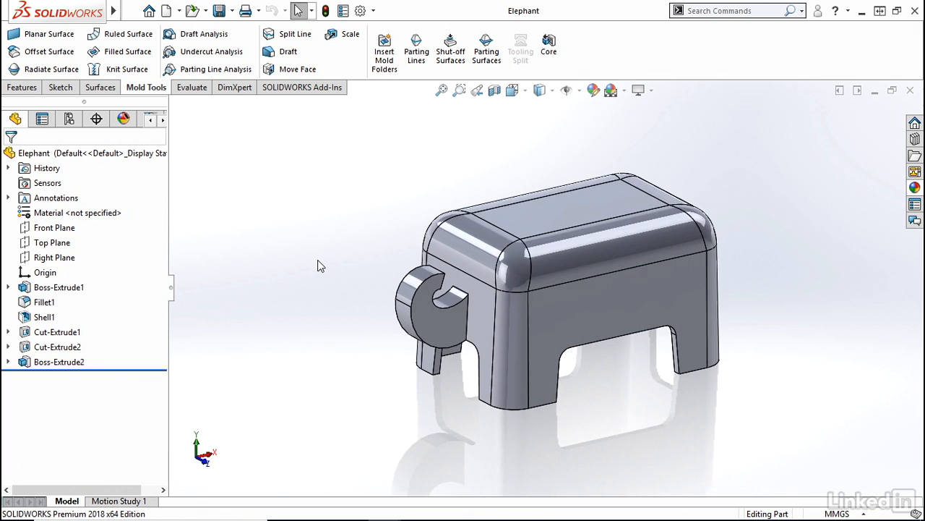